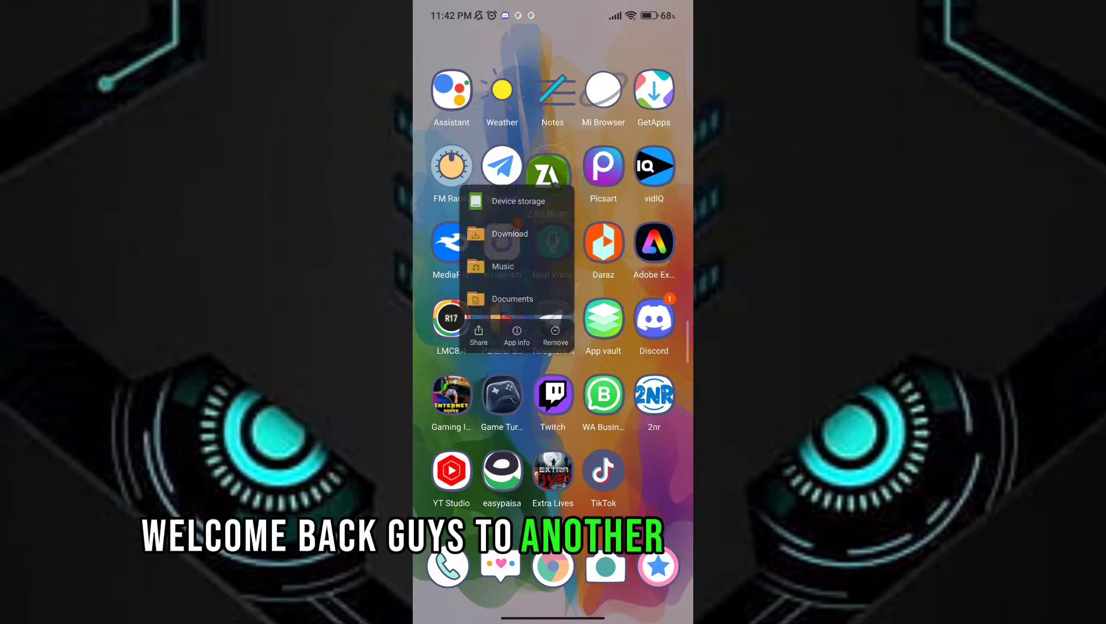
left_click(553, 157)
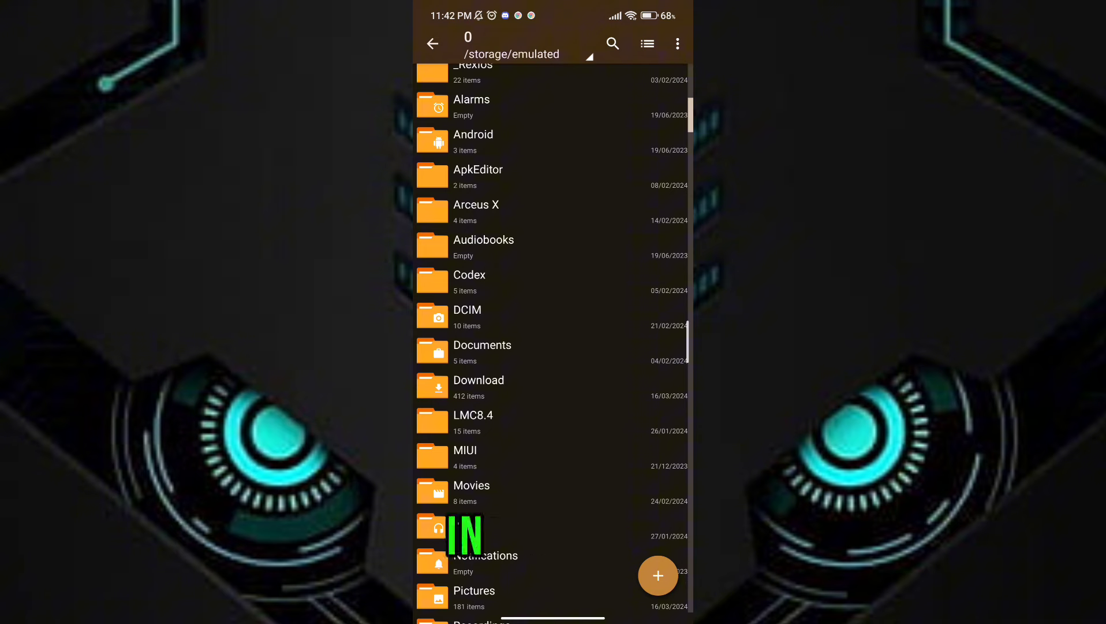
Install the Nubia Game Turbo APK from Download > GAME BOOSTER KENTANG in device storage.
left_click(479, 385)
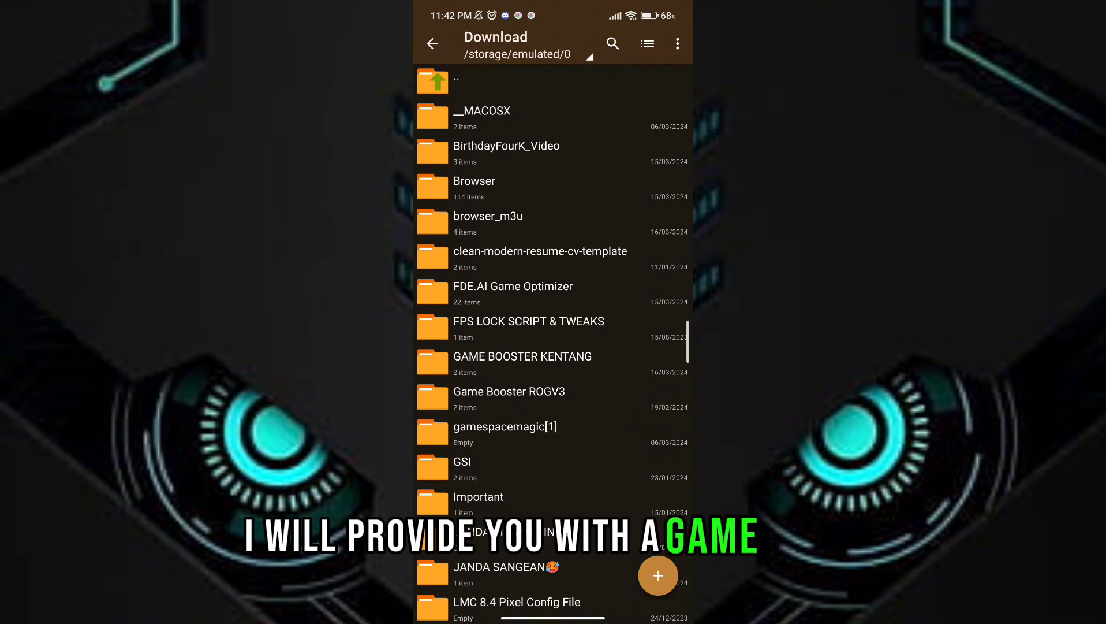
left_click(522, 355)
left_click(566, 145)
left_click(463, 321)
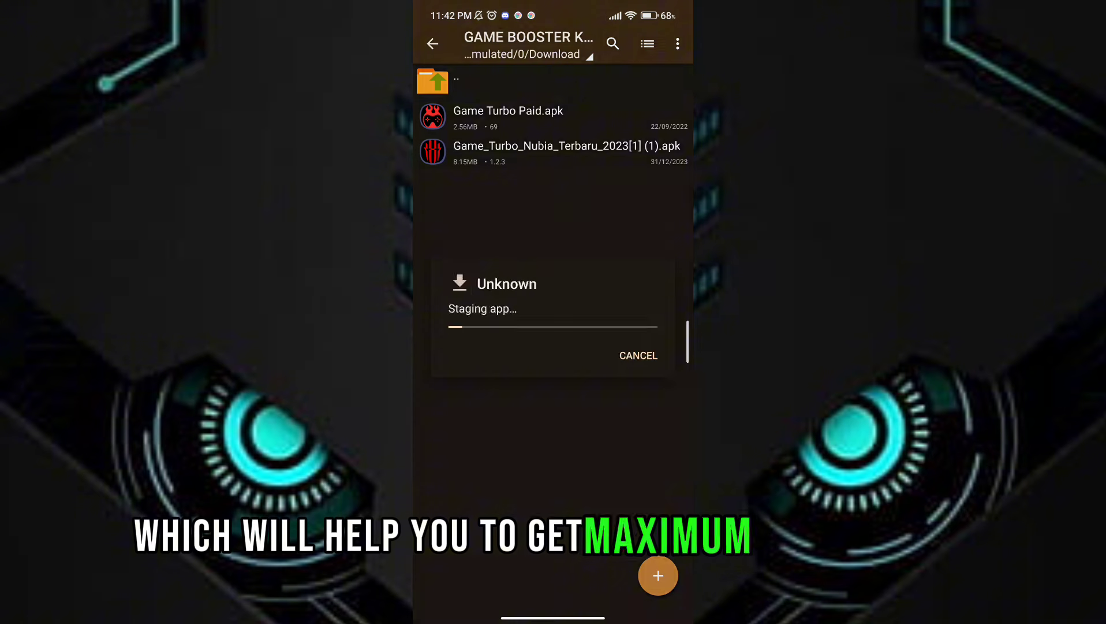
left_click(637, 356)
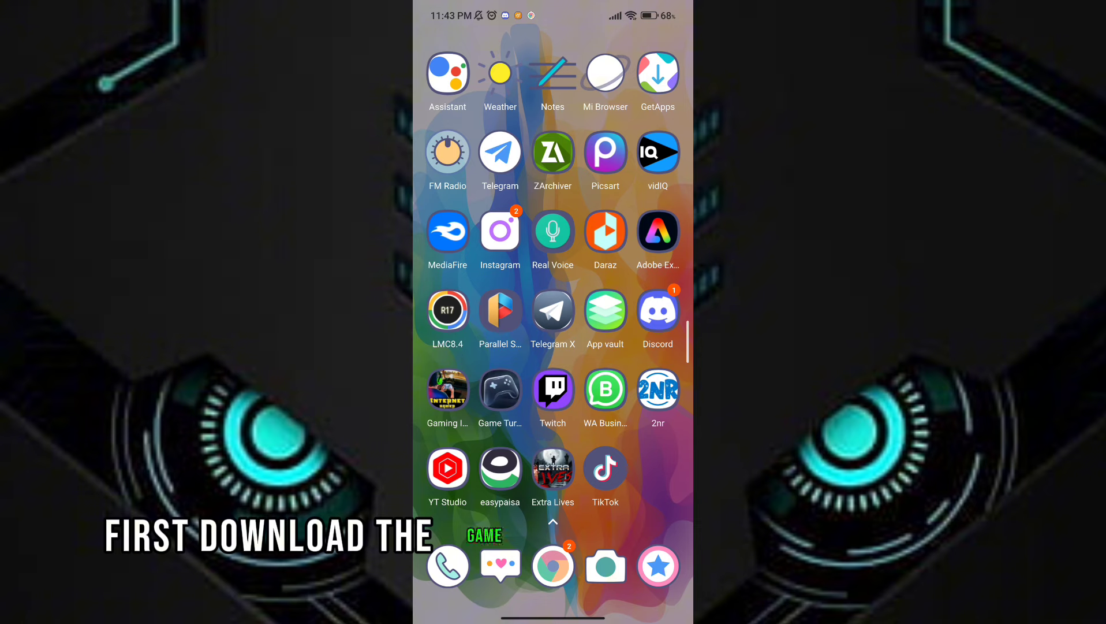
Launch Game Turbo, get past the splash and advert, and bring up the add-game list.
left_click(501, 390)
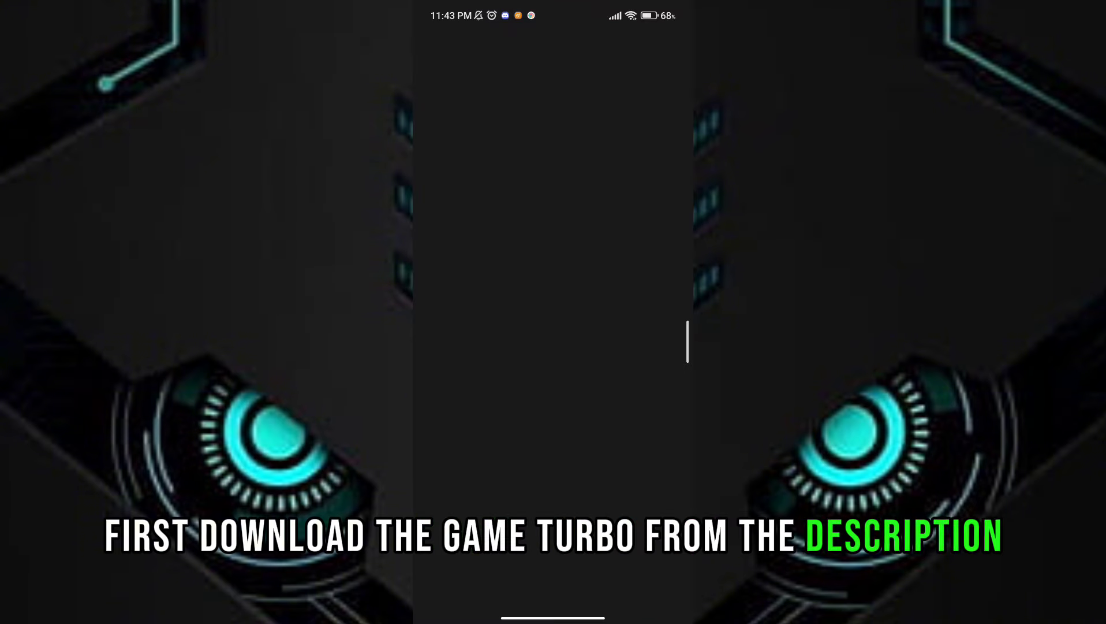
left_click(553, 471)
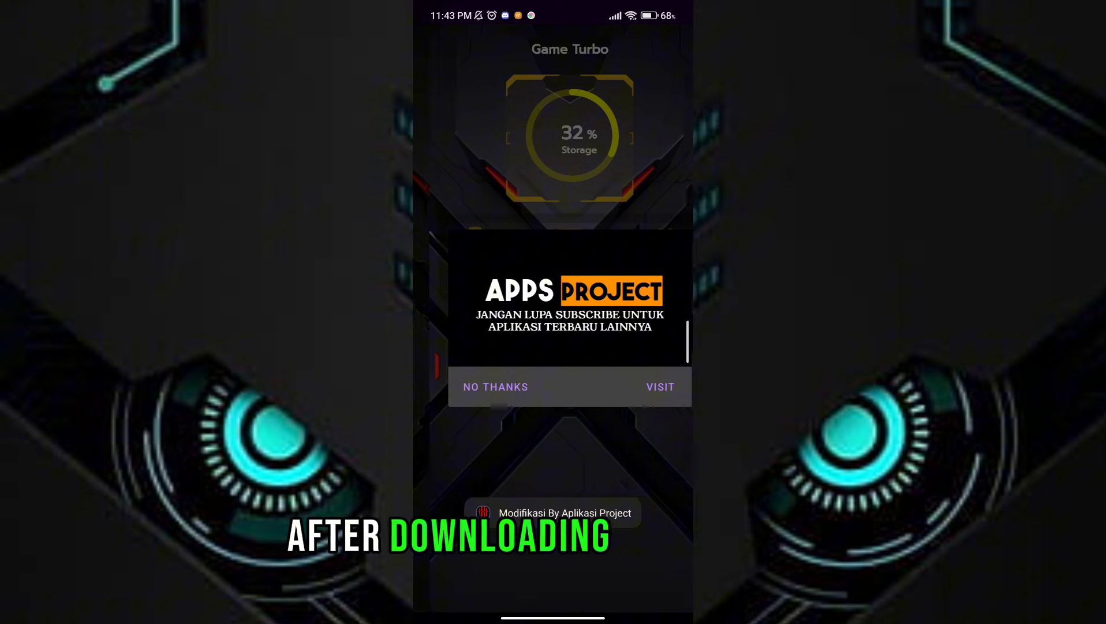
left_click(470, 388)
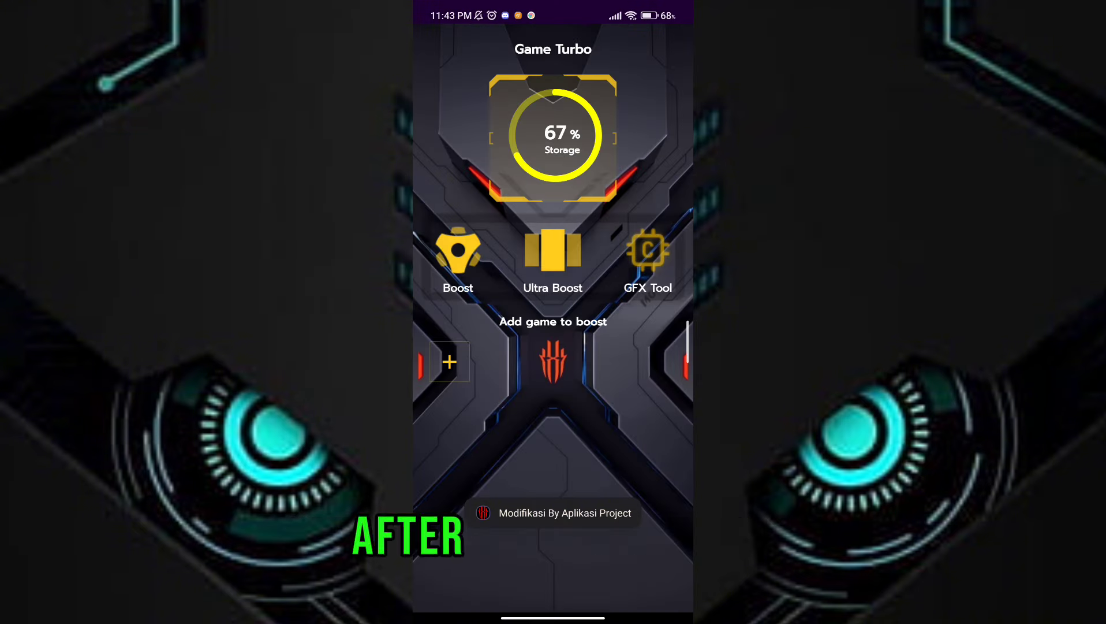
left_click(449, 361)
Mark BombSquad, Extra Lives, FC Mobile and Gaming Internet Cafe, then return to the dashboard.
left_click(673, 182)
left_click(674, 232)
left_click(673, 282)
left_click(674, 332)
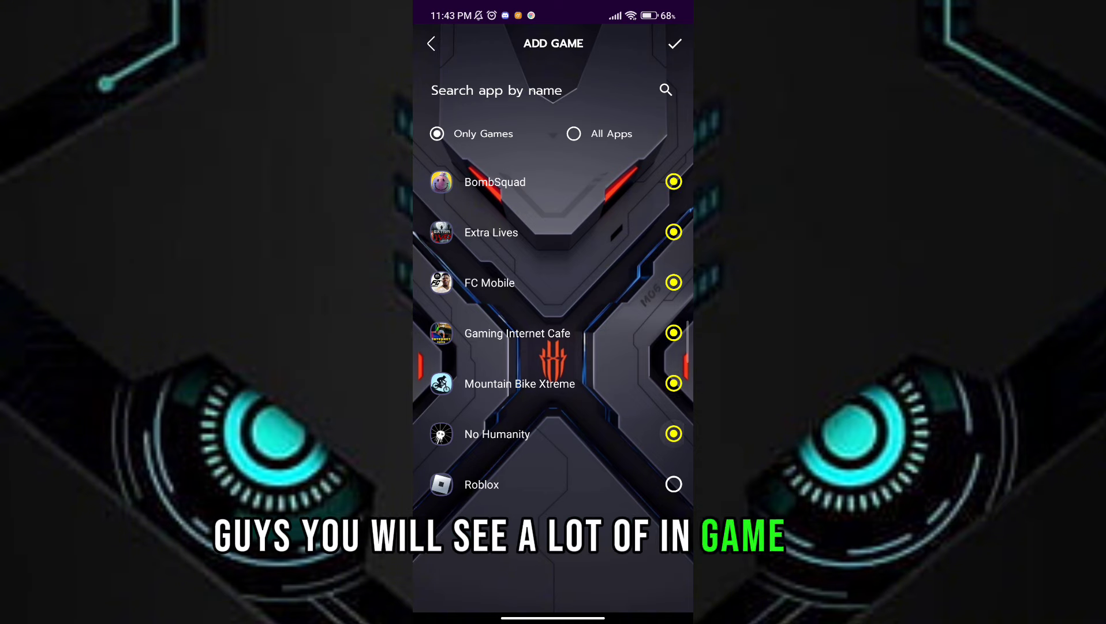
left_click(675, 43)
Mark BombSquad, Extra Lives and FC Mobile again and save them to the boost list.
left_click(448, 362)
left_click(673, 181)
left_click(673, 232)
left_click(673, 282)
left_click(675, 44)
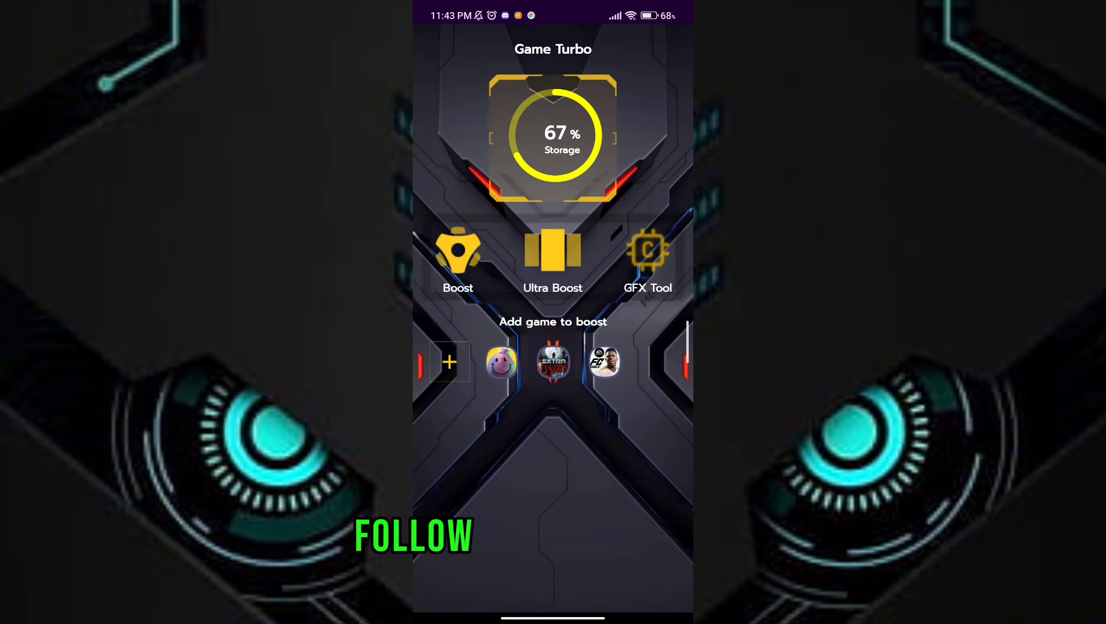
Grant Game Turbo Permit usage access from Android's Usage access settings.
left_click(553, 438)
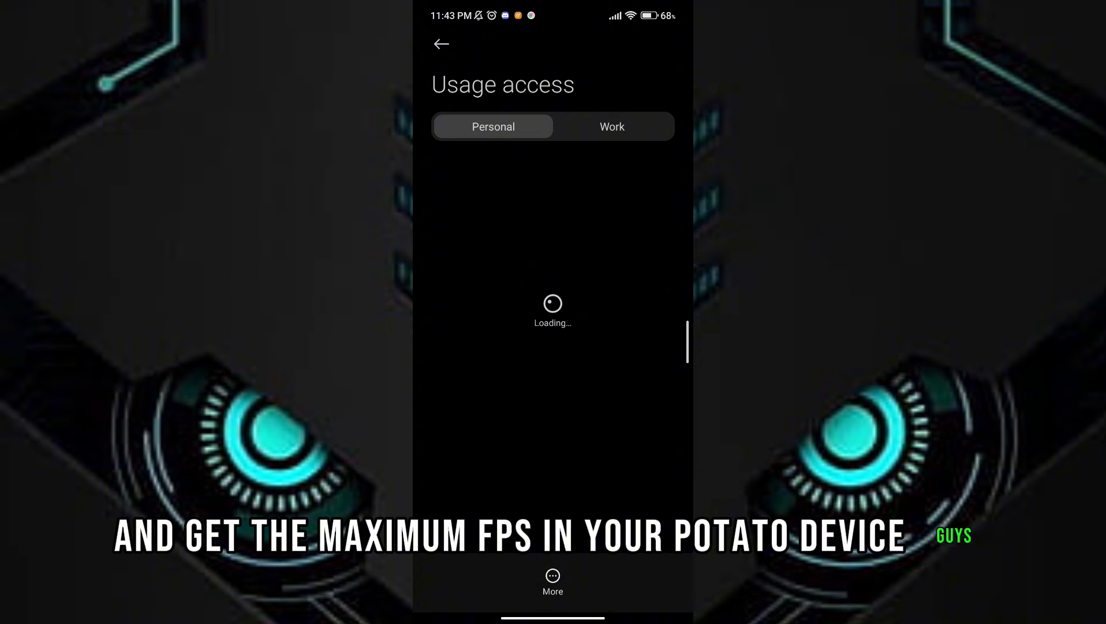
left_click(514, 343)
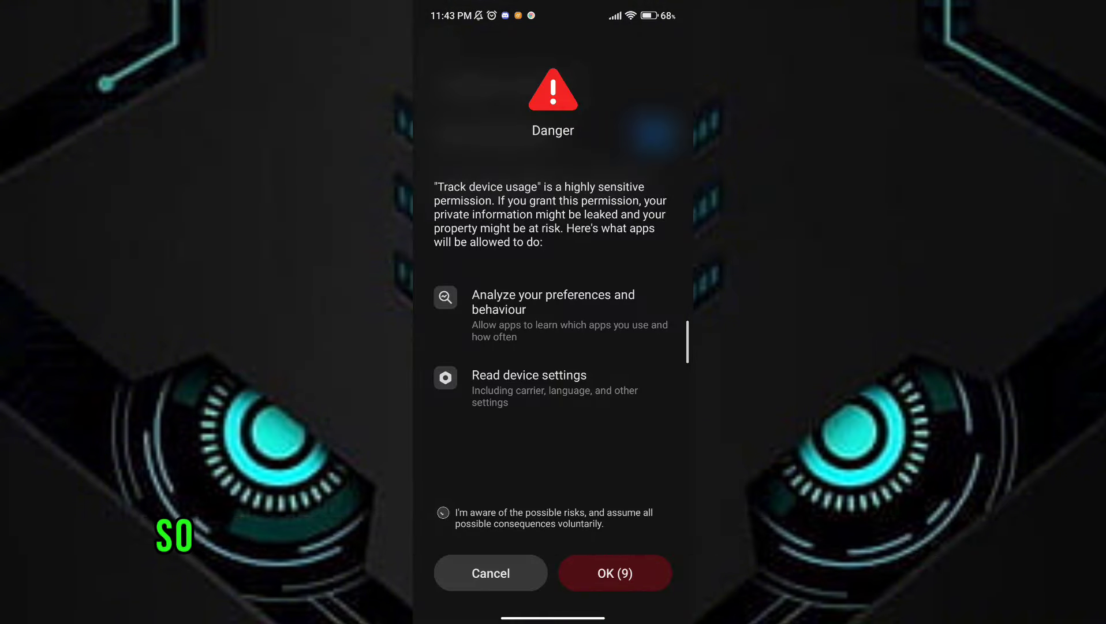
Acknowledge the 'I'm aware of the possible risks' checkbox on the Danger warning.
left_click(443, 512)
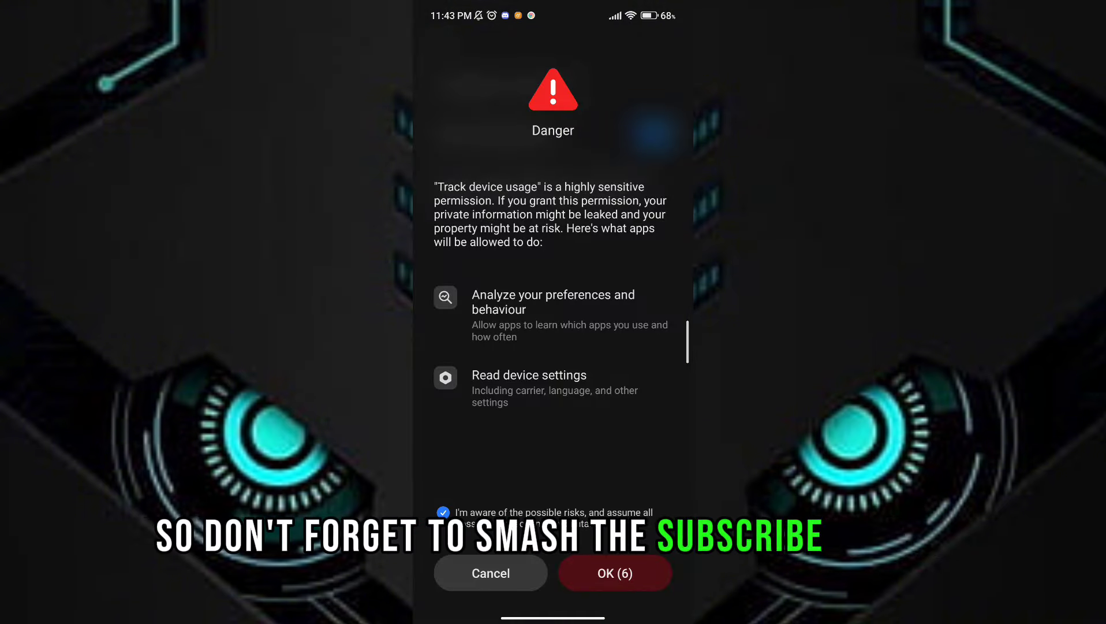